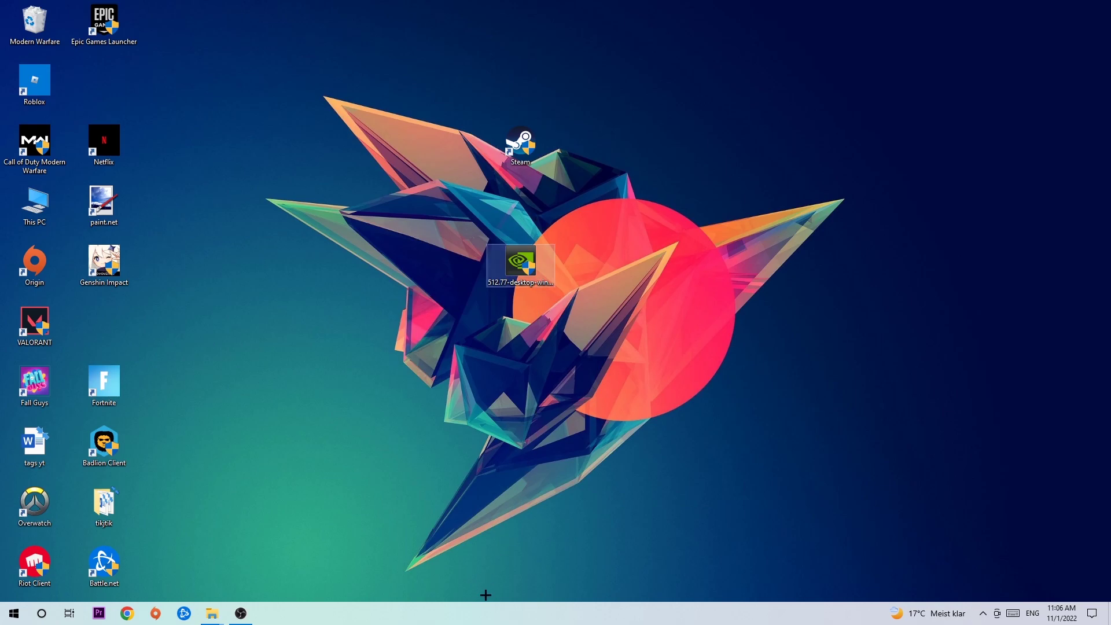
- Open Task Manager full screen, inspect the Google Chrome process's actions, then close it
right_click(480, 613)
left_click(521, 560)
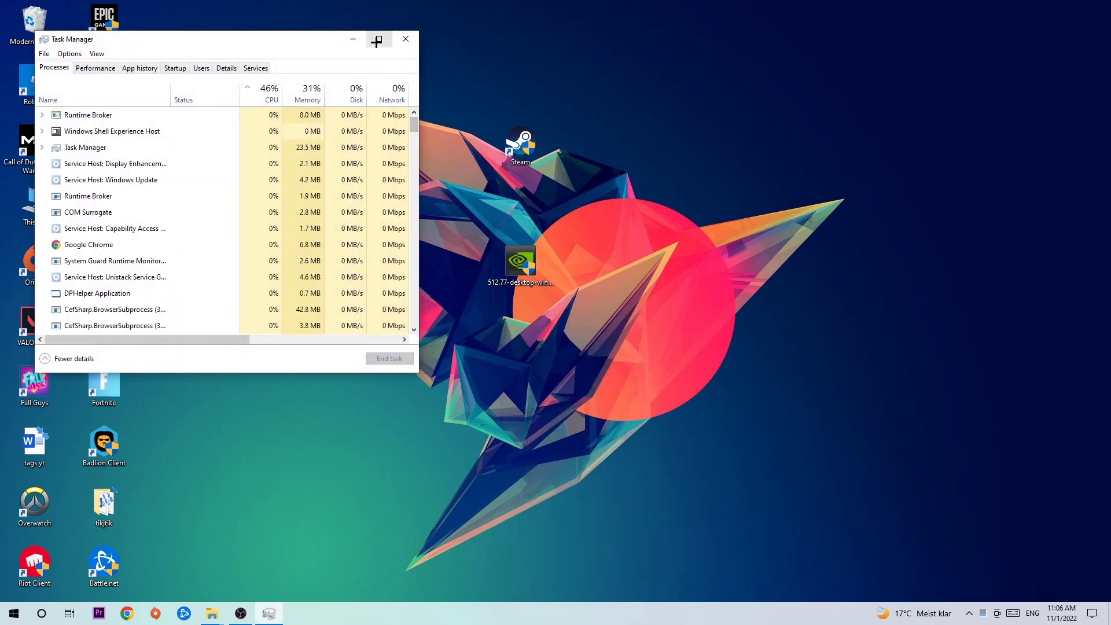
left_click(375, 15)
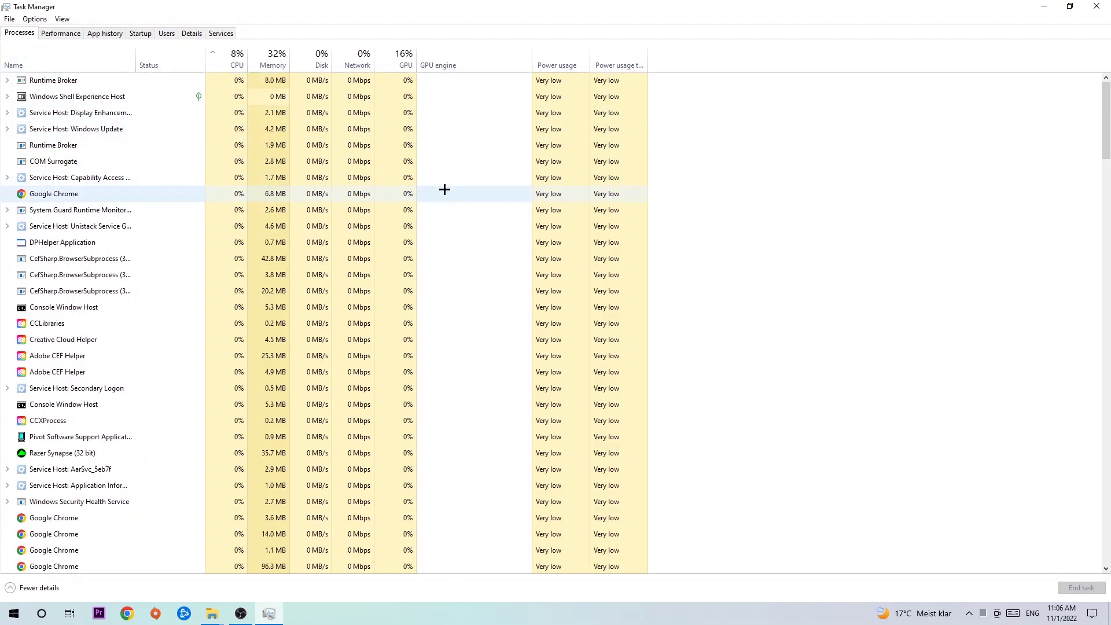
left_click(283, 194)
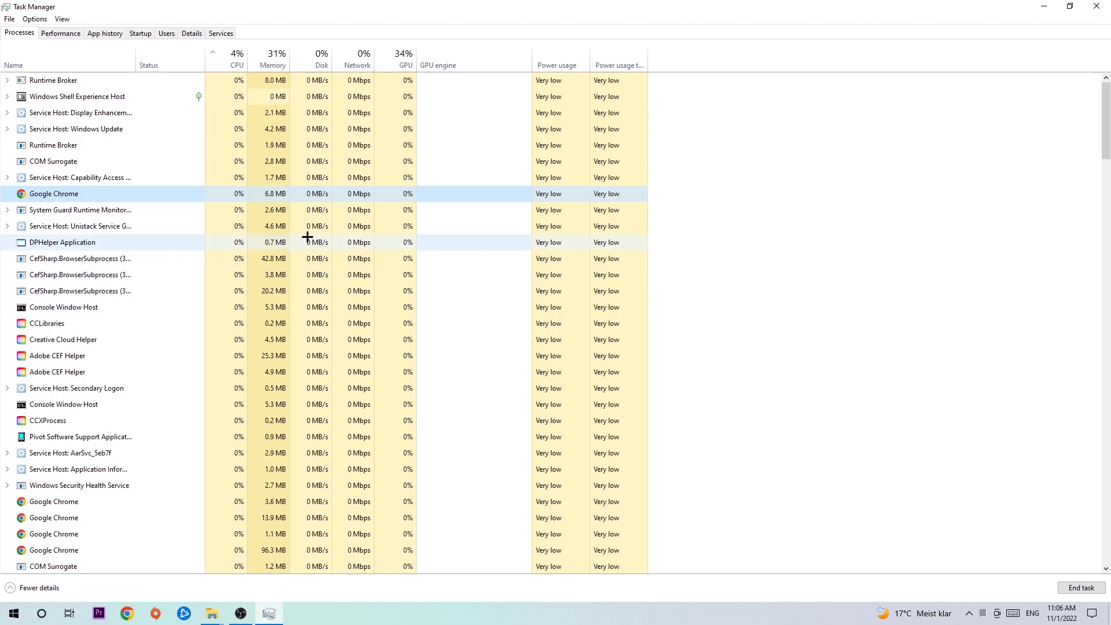
right_click(137, 194)
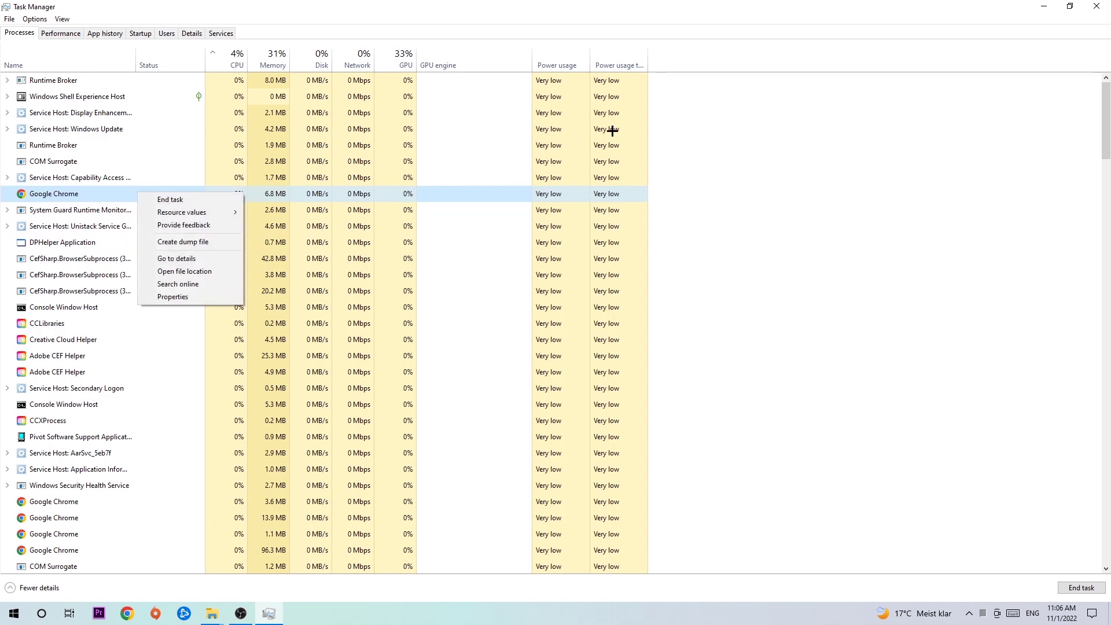
left_click(1095, 6)
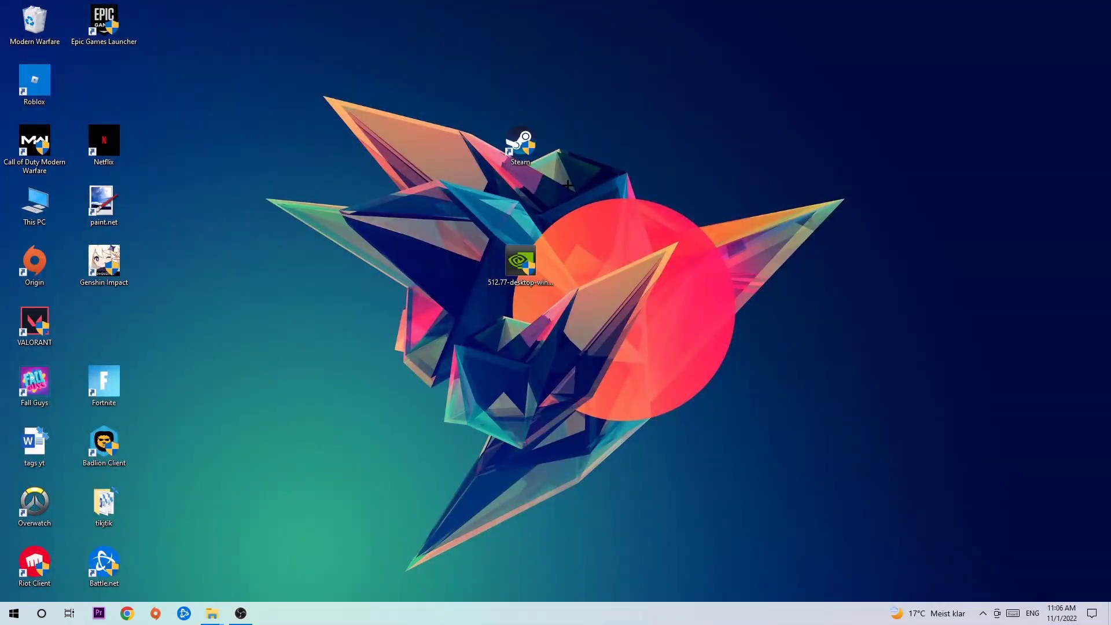
- Reposition the Steam shortcut further left, briefly opening the Start menu and its context menu
left_click_drag(521, 144, 660, 204)
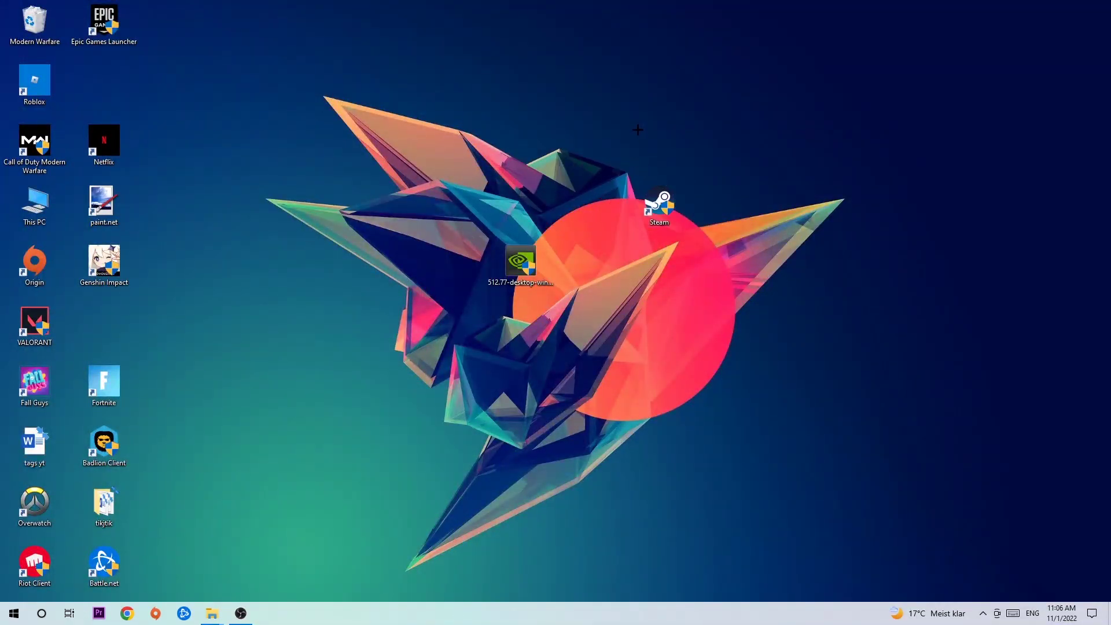
left_click_drag(658, 206, 511, 153)
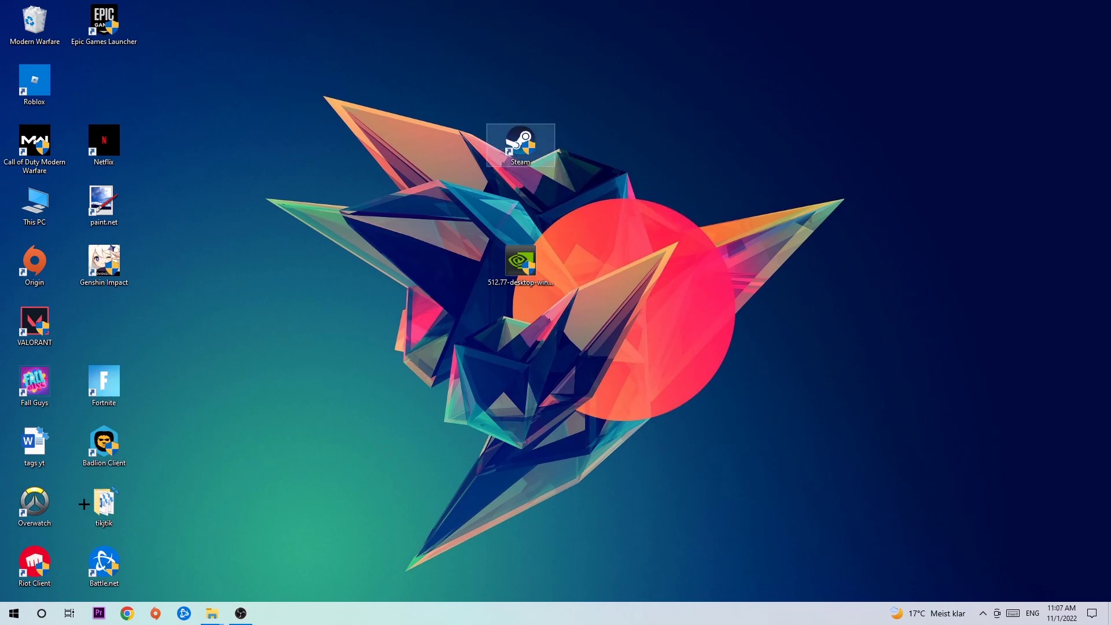
left_click(8, 613)
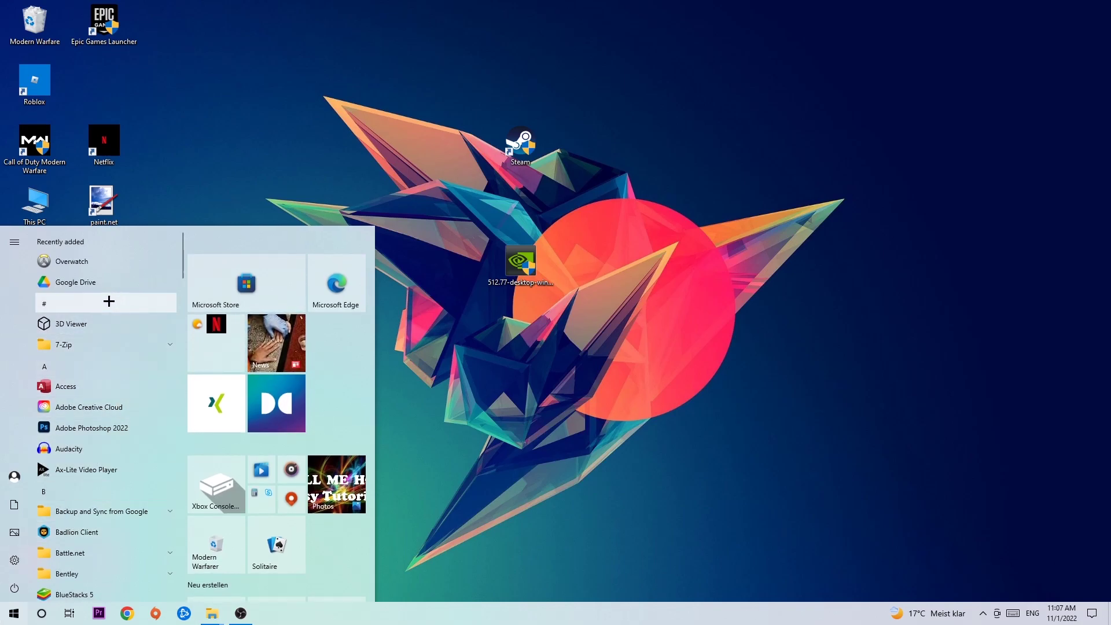
left_click(610, 289)
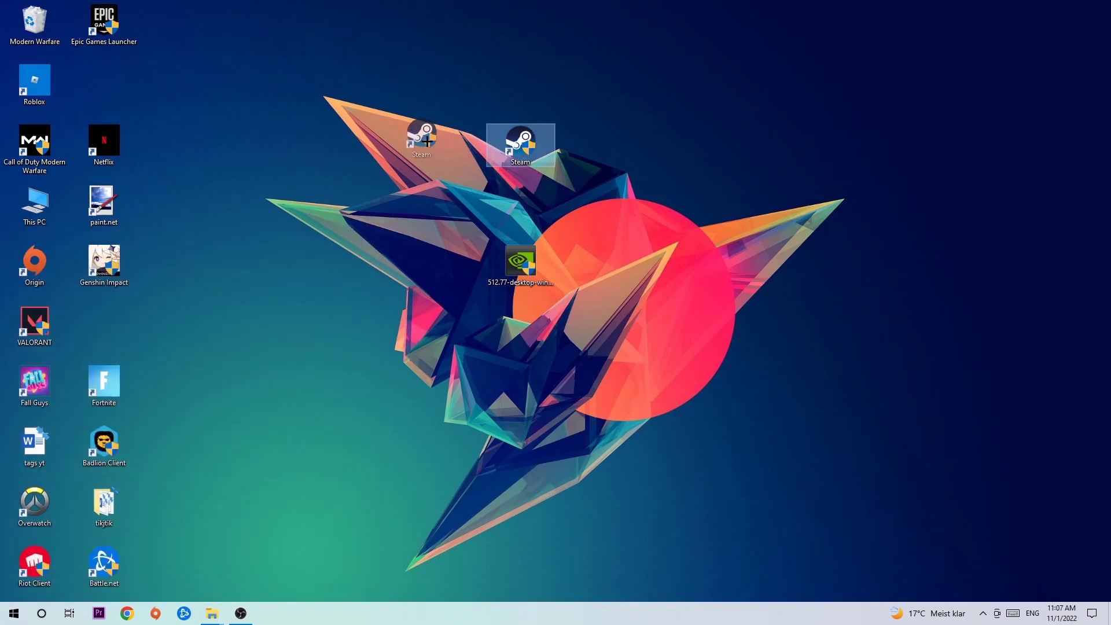
left_click_drag(521, 146, 447, 141)
right_click(427, 141)
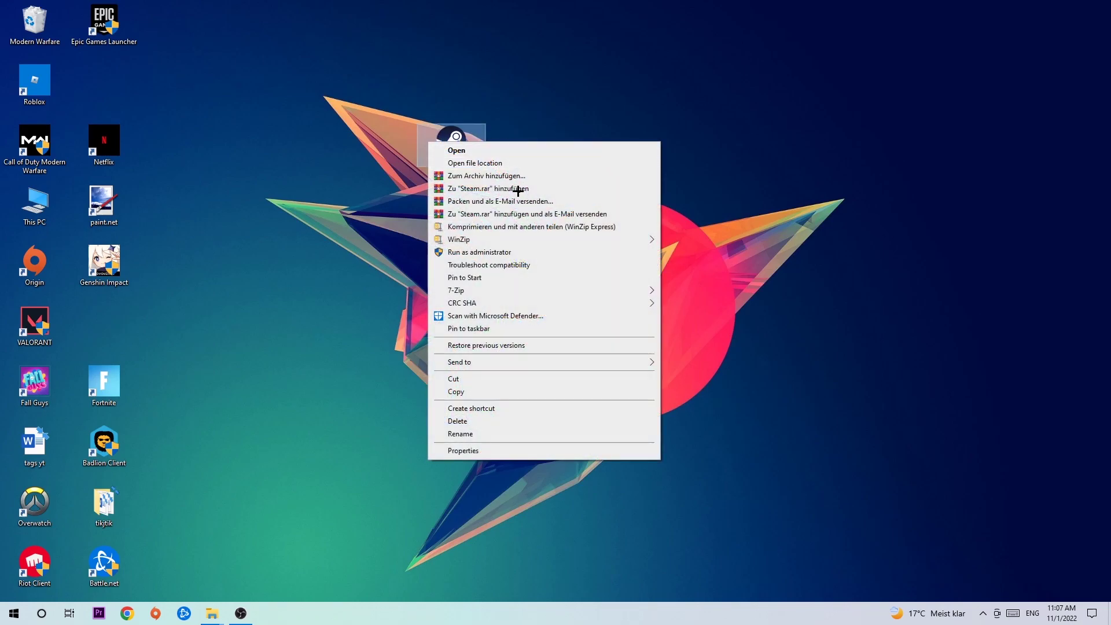
left_click(526, 151)
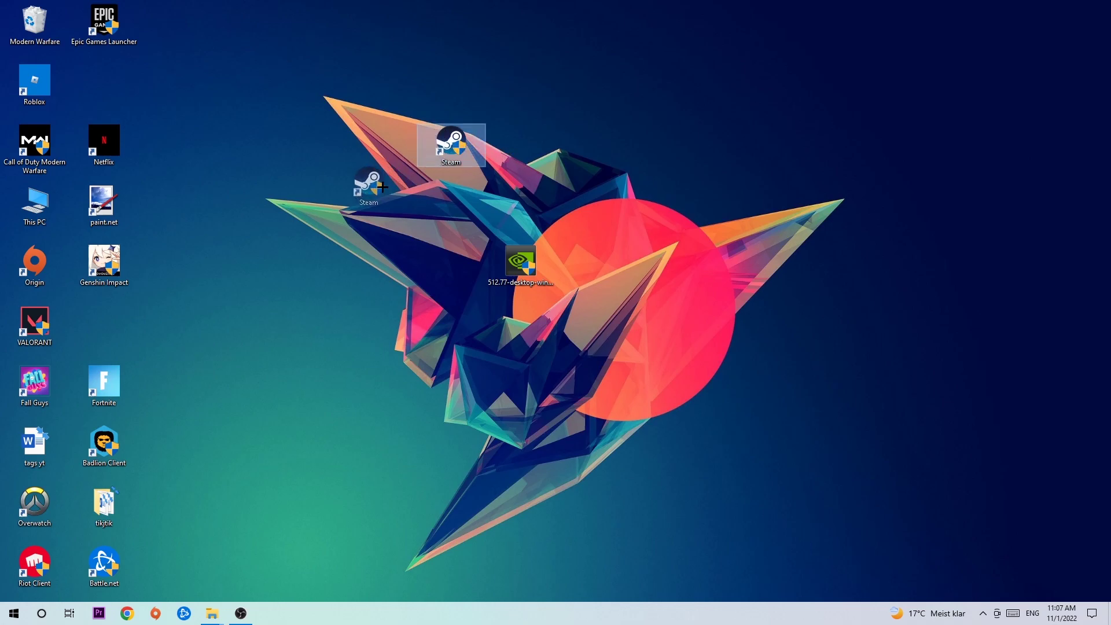
- Enable Windows 8 compatibility mode in the Steam shortcut's Compatibility properties and confirm with OK
left_click_drag(437, 141, 370, 202)
right_click(362, 199)
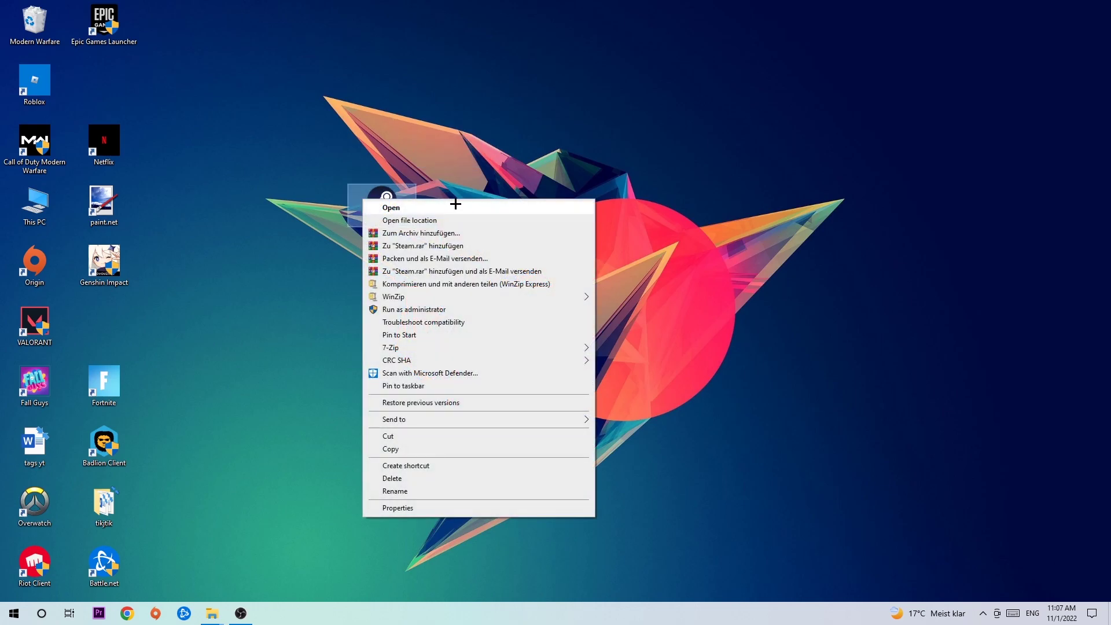
left_click(418, 507)
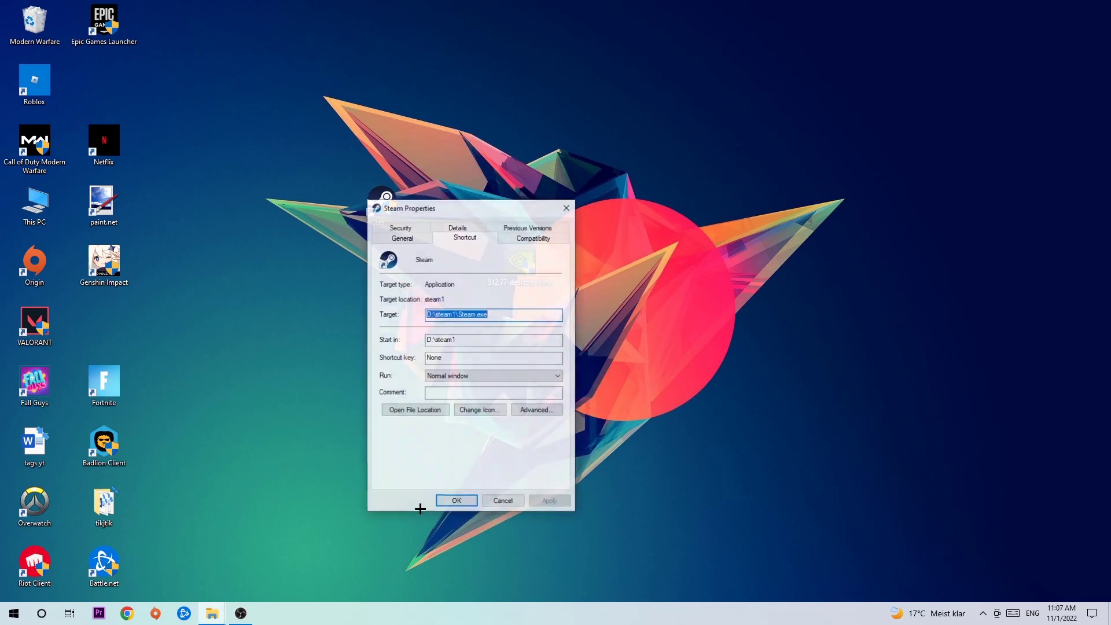
left_click(528, 238)
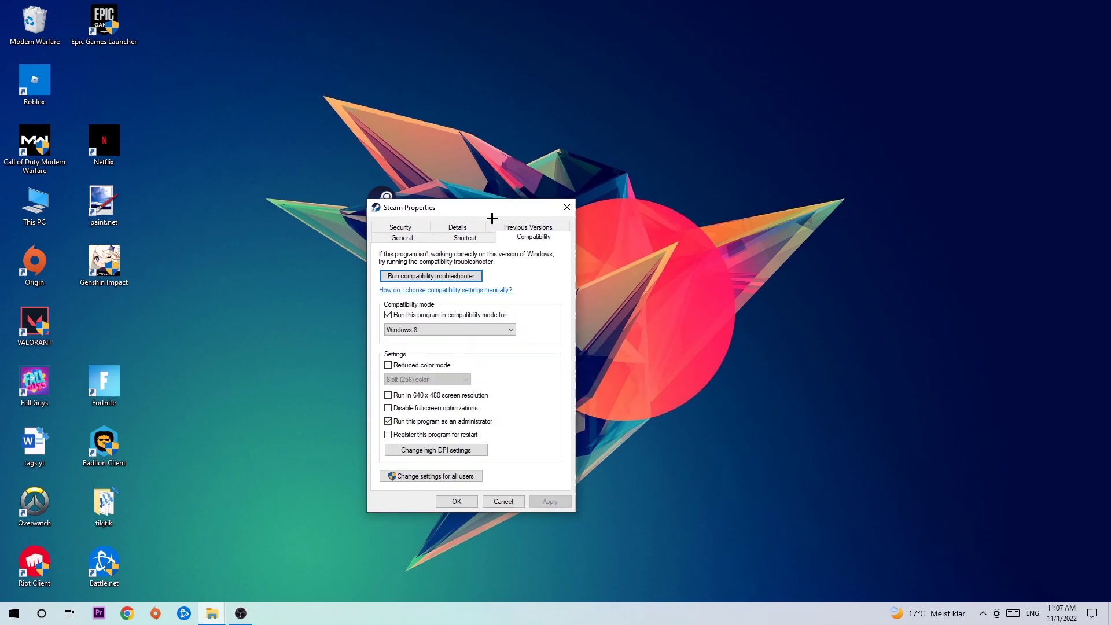
left_click_drag(492, 218, 397, 166)
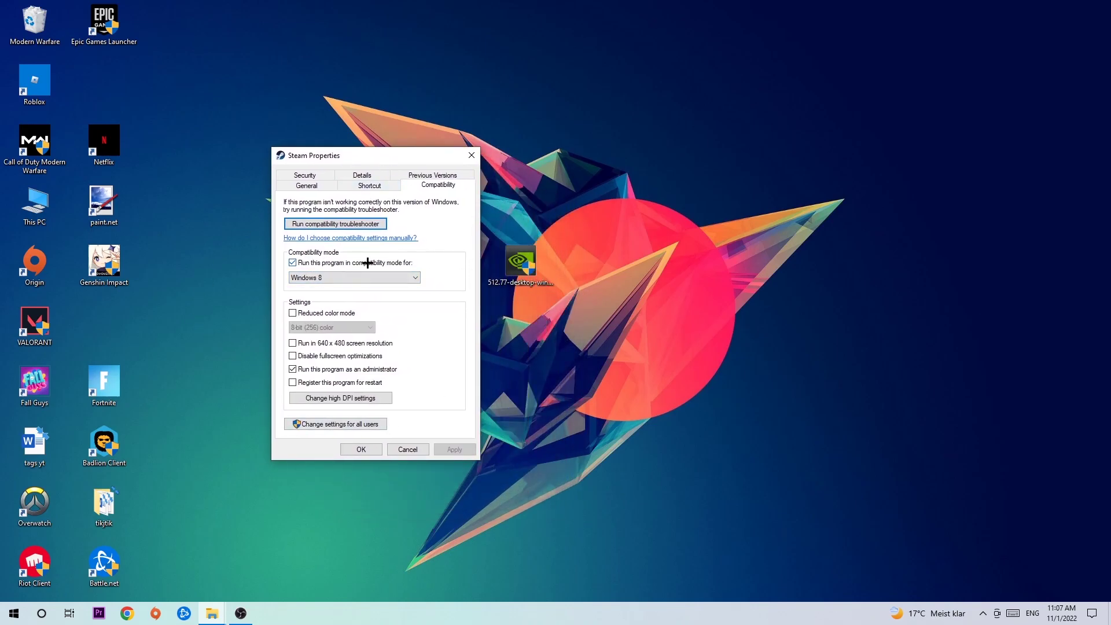
left_click(406, 274)
left_click(441, 249)
left_click(361, 448)
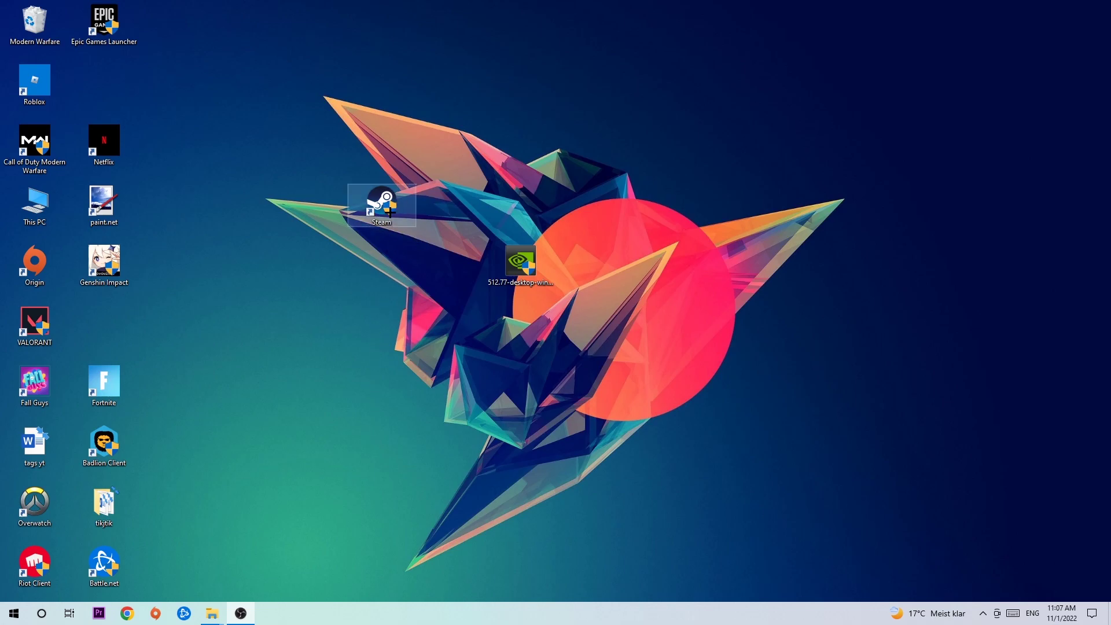
left_click_drag(387, 212, 394, 203)
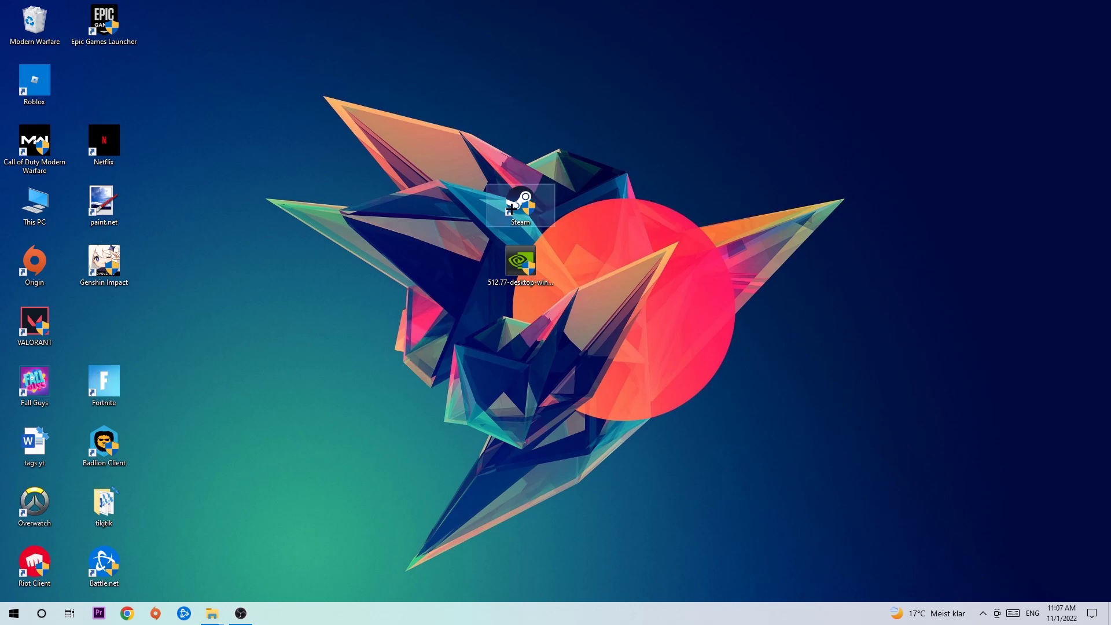